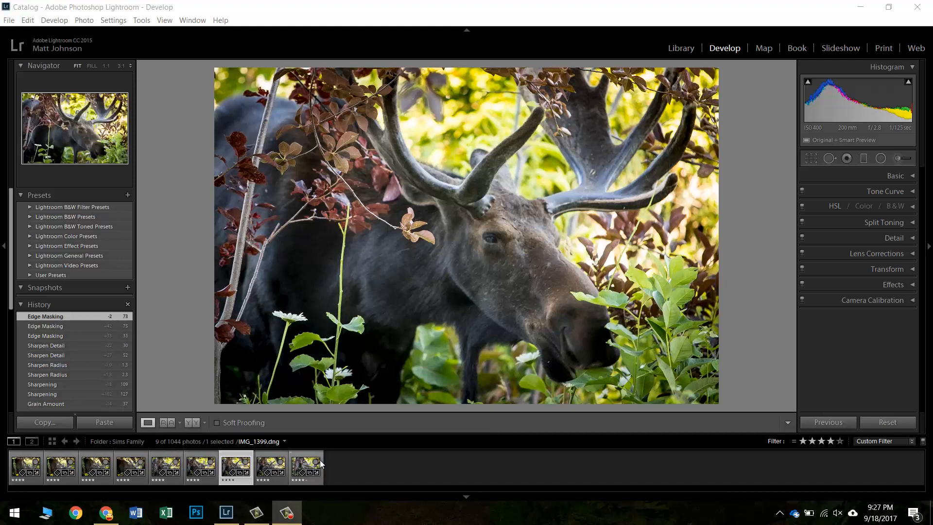
Select all nine photos in the filmstrip and switch to the Print module
{"action": "left_click", "coordinate": [232, 468]}
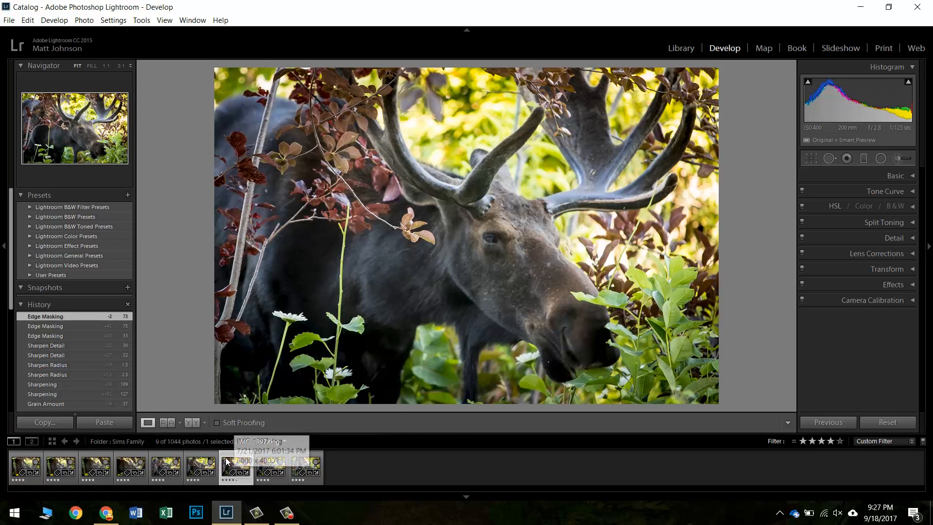
{"action": "key", "text": "ctrl+a"}
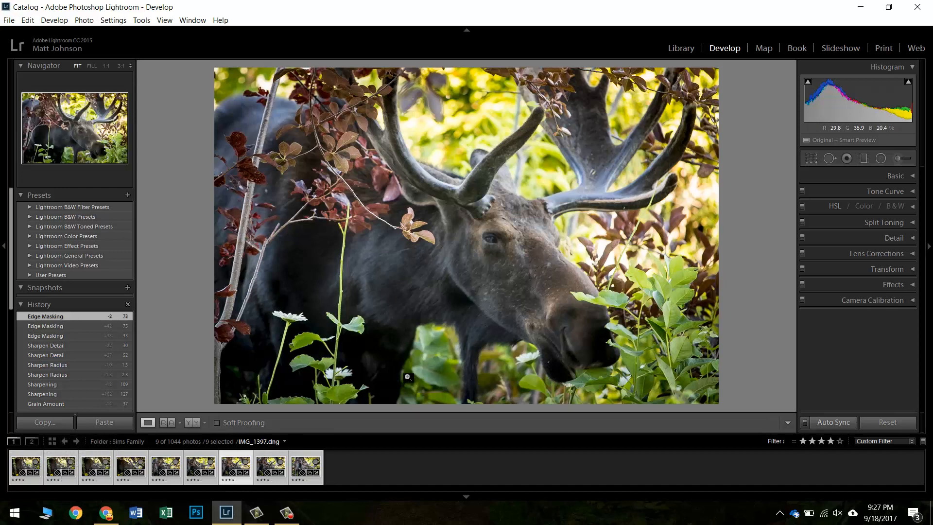
{"action": "left_click", "coordinate": [882, 48]}
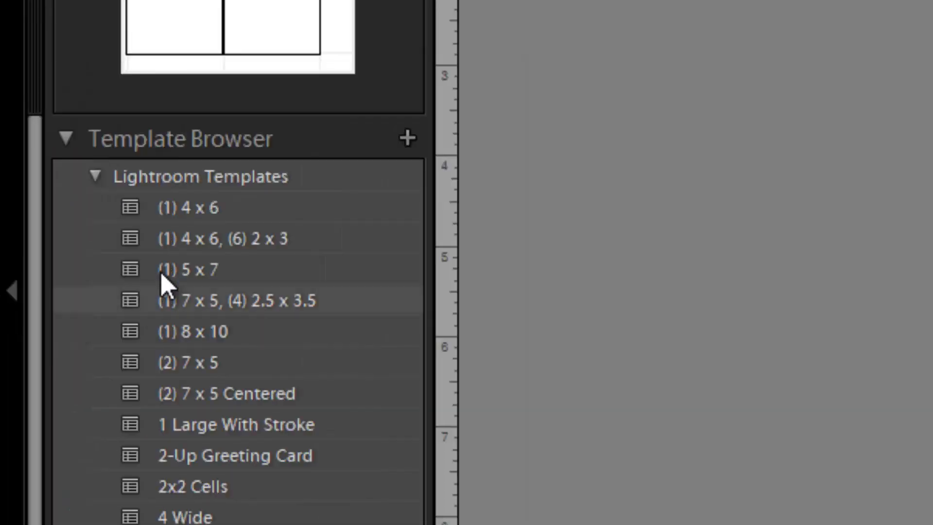
Apply the (1) 4 x 6 template from the Lightroom Templates folder
{"action": "left_click", "coordinate": [94, 184]}
{"action": "left_click", "coordinate": [92, 183]}
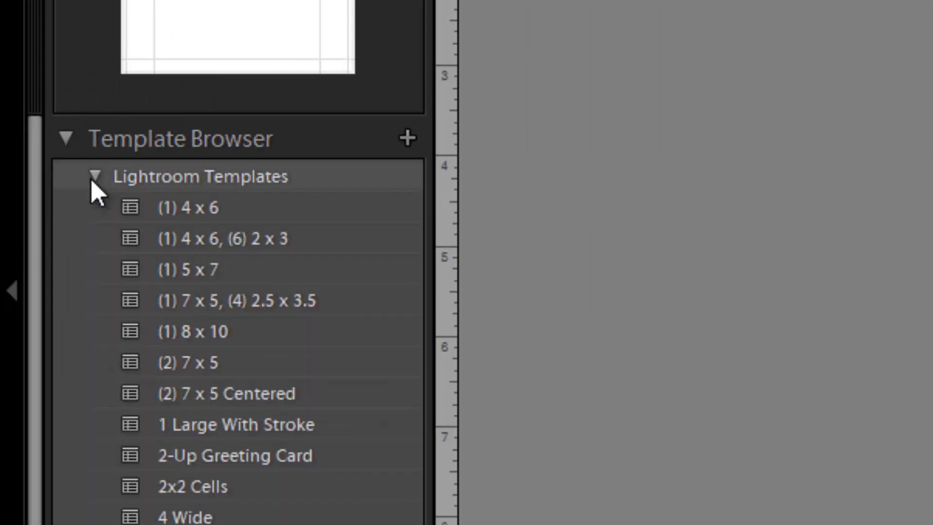
{"action": "left_click", "coordinate": [172, 206]}
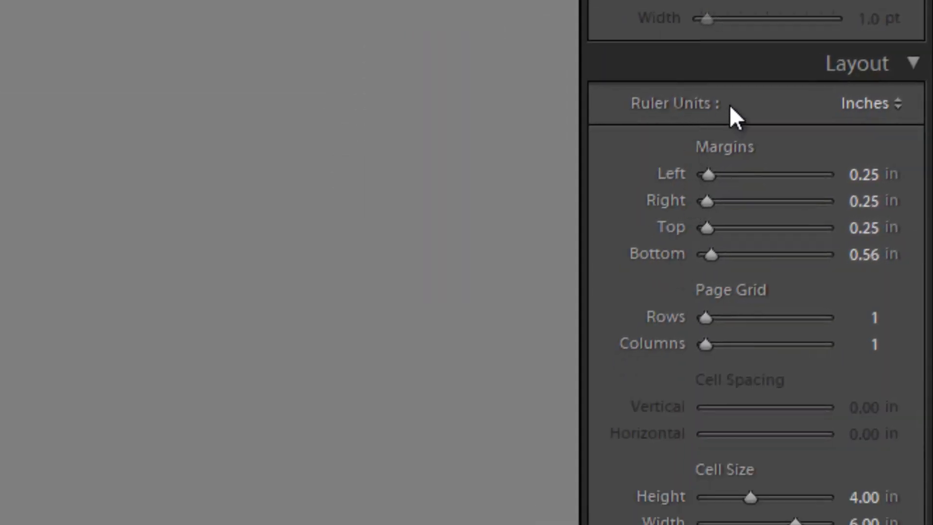
Open the Layout settings and set the page grid to 3 rows and 3 columns
{"action": "left_click", "coordinate": [867, 63]}
{"action": "left_click", "coordinate": [874, 64]}
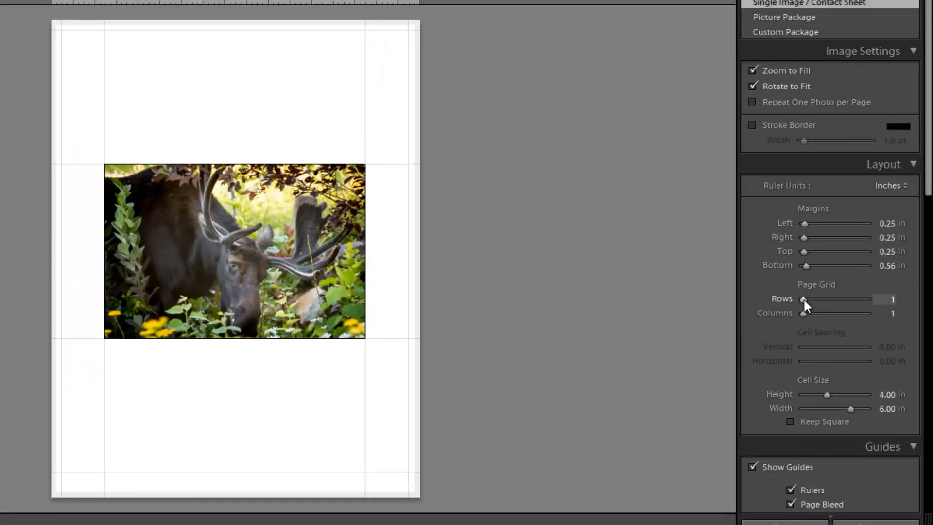
{"action": "left_click_drag", "start_coordinate": [803, 299], "coordinate": [813, 314]}
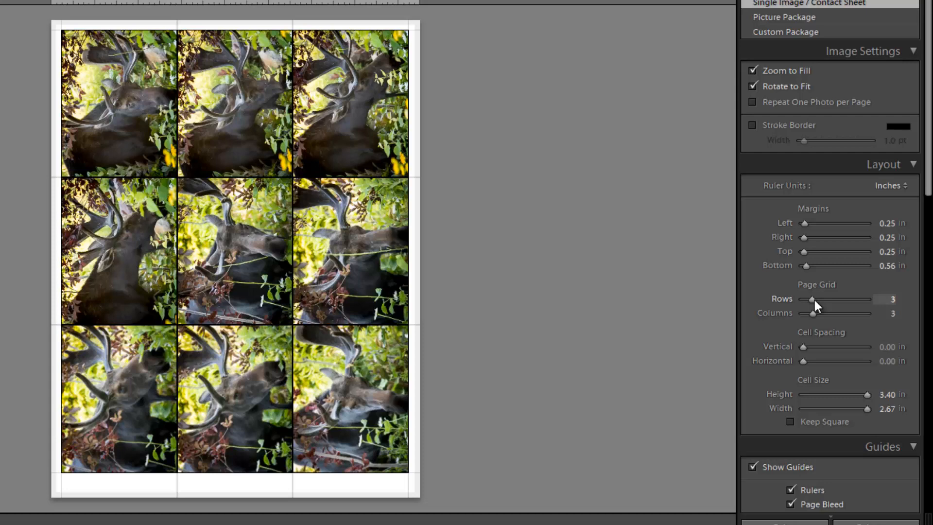
Try other page grids: 2 rows by 3 columns, 3 by 2, 4 by 2, and 2 rows by 4 columns
{"action": "left_click_drag", "start_coordinate": [811, 299], "coordinate": [808, 299]}
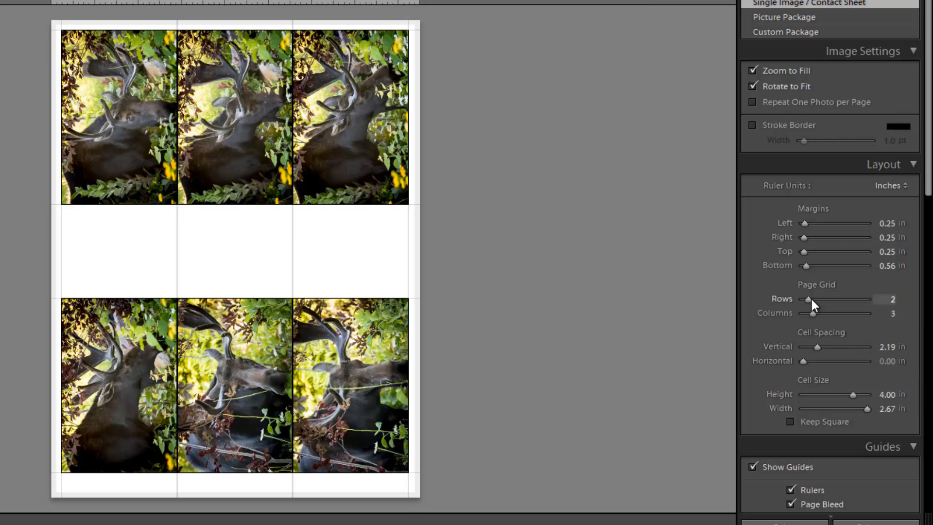
{"action": "left_click_drag", "start_coordinate": [810, 297], "coordinate": [808, 311]}
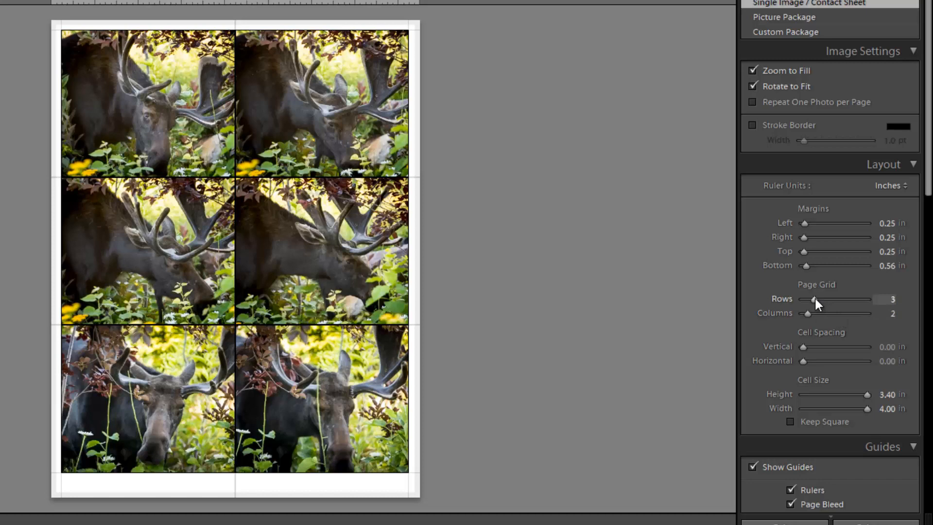
{"action": "left_click_drag", "start_coordinate": [816, 298], "coordinate": [817, 299]}
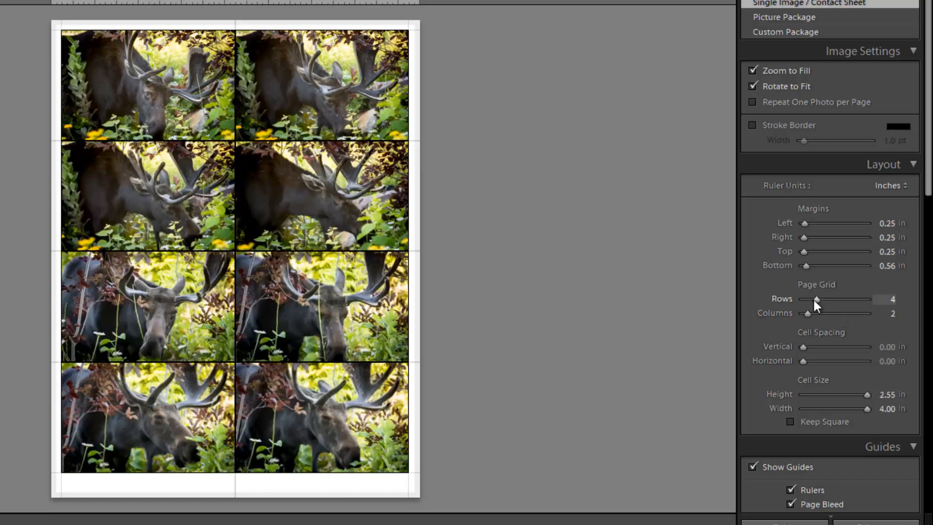
{"action": "mouse_move", "coordinate": [818, 299]}
{"action": "left_mouse_down"}
{"action": "mouse_move", "coordinate": [804, 298]}
{"action": "mouse_move", "coordinate": [819, 313]}
{"action": "left_mouse_up"}
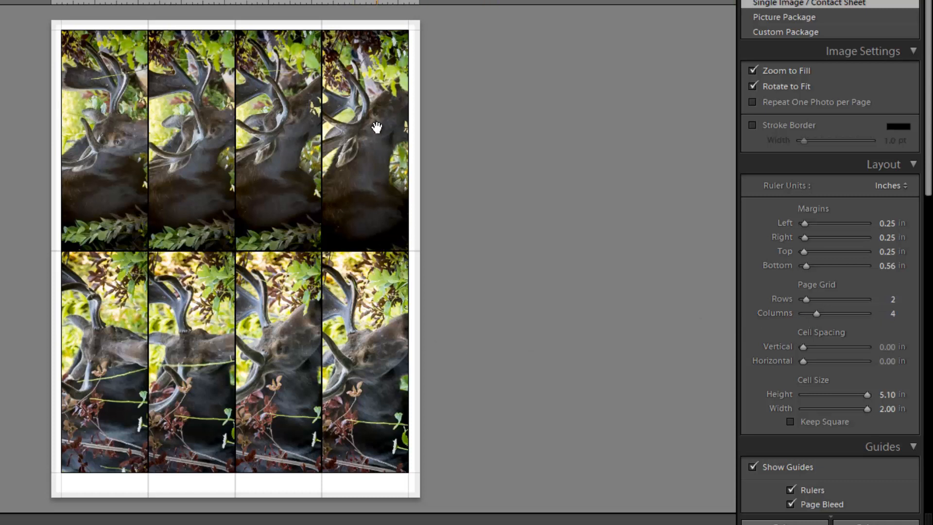
Shift the photos within the top three cells, then return the page grid to 3 rows and 3 columns
{"action": "left_click_drag", "start_coordinate": [109, 130], "coordinate": [85, 123]}
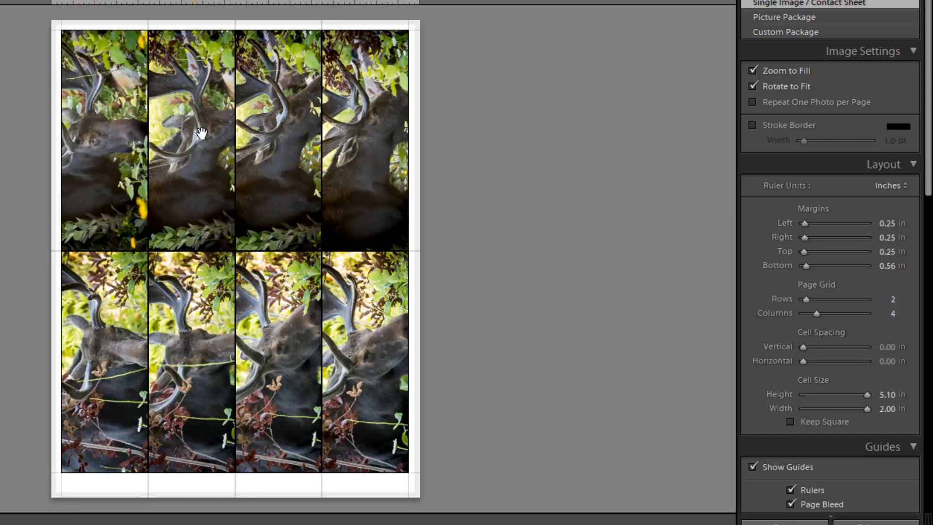
{"action": "left_click_drag", "start_coordinate": [202, 134], "coordinate": [187, 132]}
{"action": "mouse_move", "coordinate": [293, 137]}
{"action": "left_mouse_down"}
{"action": "mouse_move", "coordinate": [256, 135]}
{"action": "mouse_move", "coordinate": [279, 136]}
{"action": "left_mouse_up"}
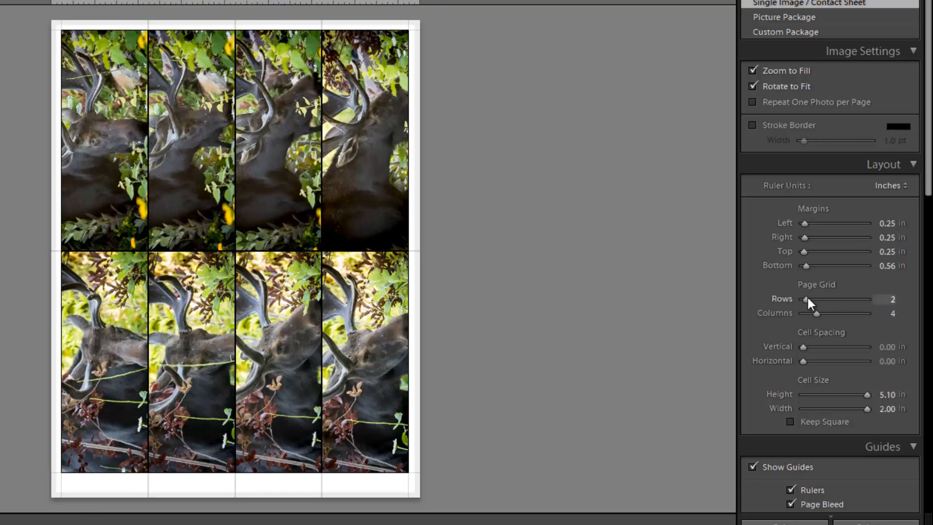
{"action": "mouse_move", "coordinate": [808, 299]}
{"action": "left_mouse_down"}
{"action": "mouse_move", "coordinate": [819, 299]}
{"action": "mouse_move", "coordinate": [813, 314]}
{"action": "left_mouse_up"}
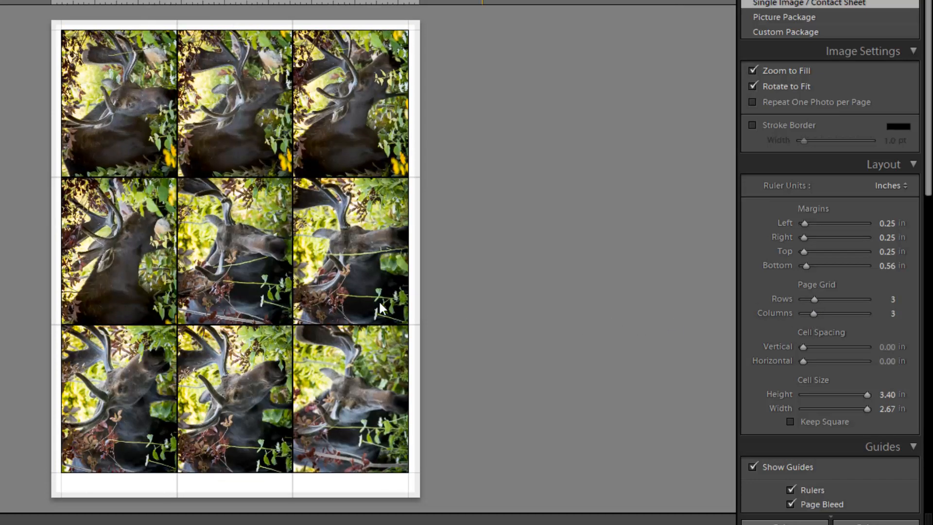
Reposition the centre photo within its cell
{"action": "left_click_drag", "start_coordinate": [273, 240], "coordinate": [239, 242]}
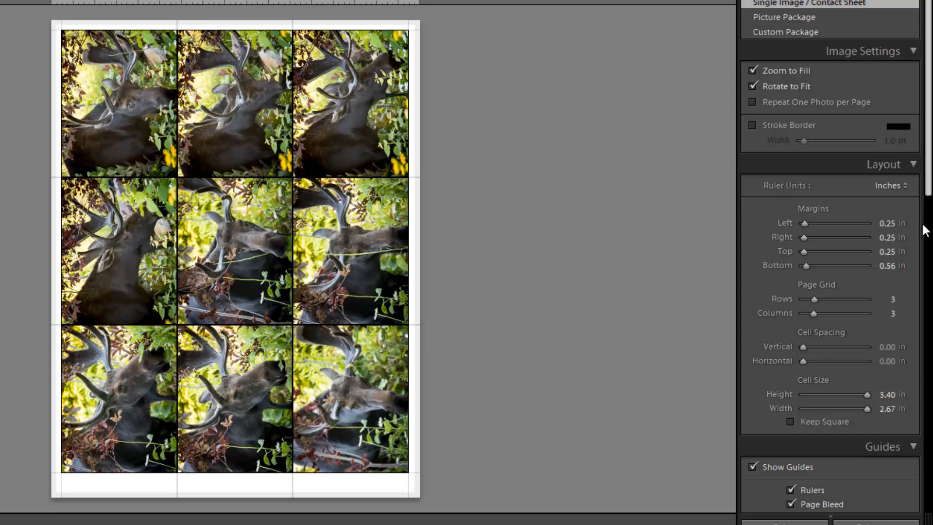
{"action": "mouse_move", "coordinate": [804, 341]}
{"action": "left_mouse_down"}
{"action": "mouse_move", "coordinate": [806, 362]}
{"action": "mouse_move", "coordinate": [791, 359]}
{"action": "mouse_move", "coordinate": [791, 345]}
{"action": "left_mouse_up"}
Turn on Photo Info captions beneath each photo on the page
{"action": "scroll", "coordinate": [789, 353], "scroll_direction": "down", "scroll_amount": 3}
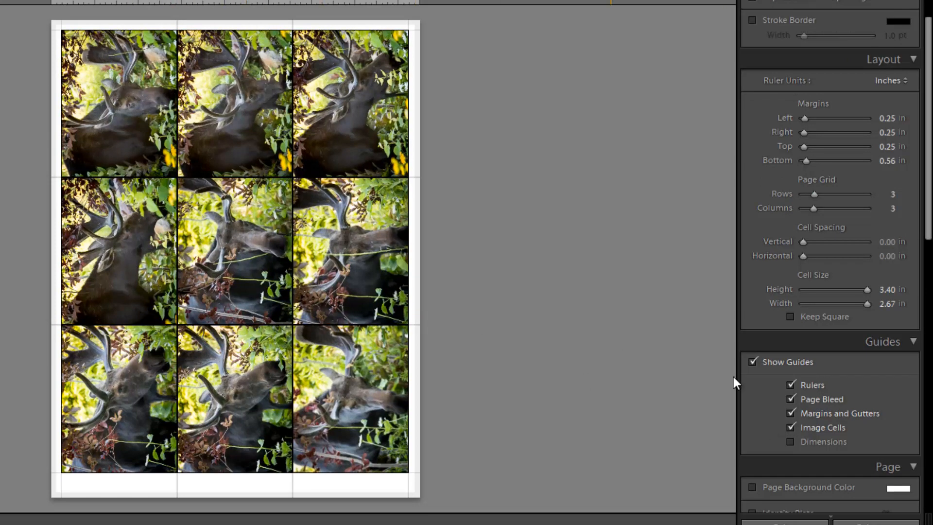
{"action": "scroll", "coordinate": [889, 395], "scroll_direction": "down", "scroll_amount": 3}
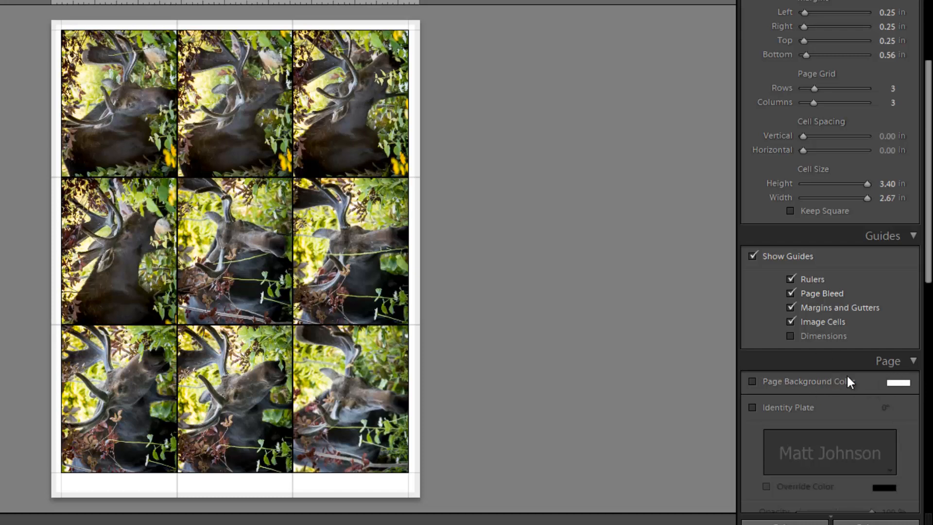
{"action": "scroll", "coordinate": [842, 341], "scroll_direction": "down", "scroll_amount": 6}
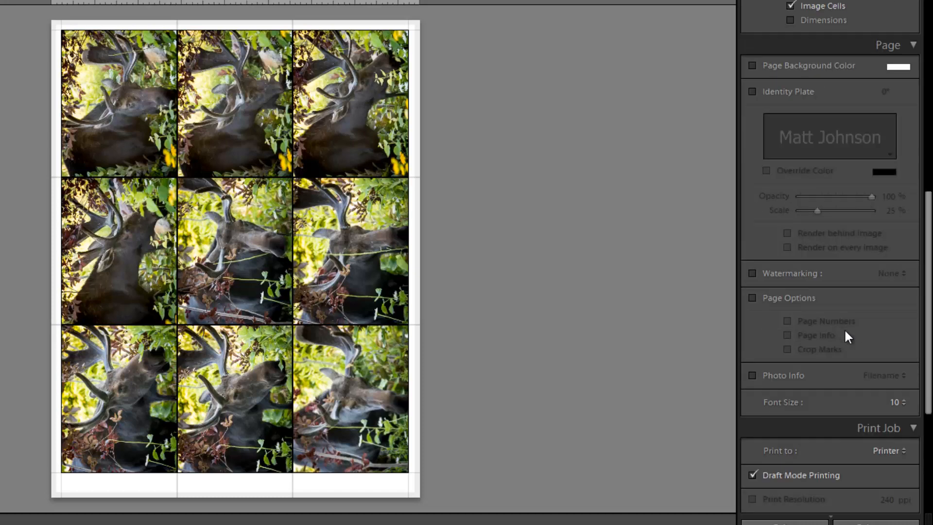
{"action": "scroll", "coordinate": [844, 329], "scroll_direction": "down", "scroll_amount": 2}
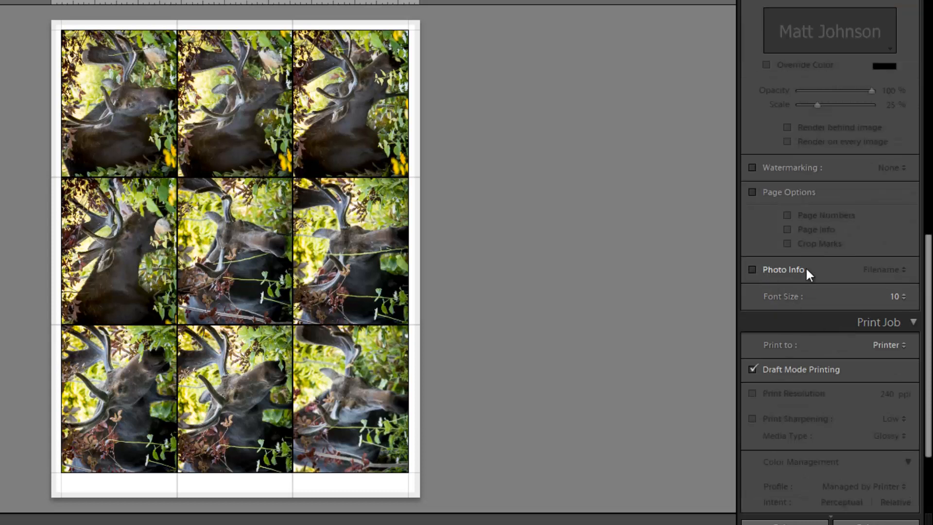
{"action": "left_click", "coordinate": [753, 269]}
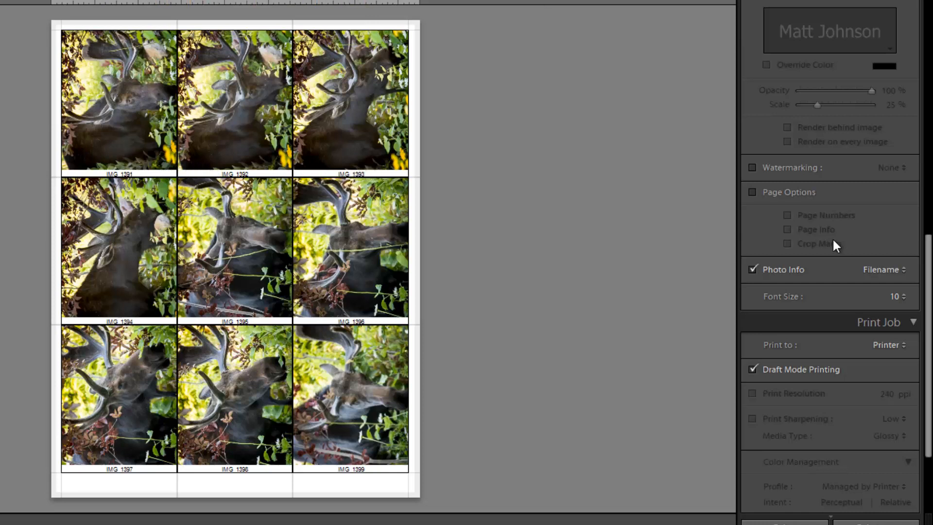
Open the Photo Info text template editor and add the Exposure token after Filename
{"action": "left_click", "coordinate": [885, 270]}
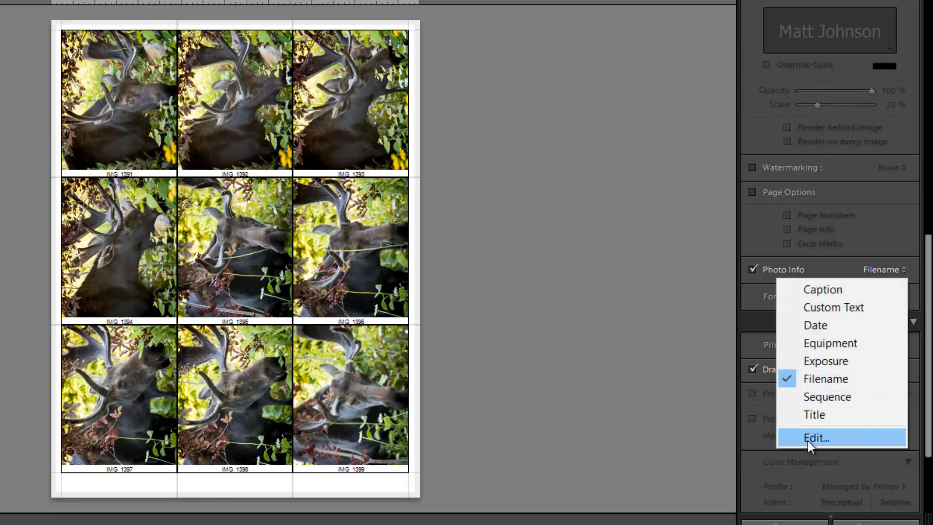
{"action": "left_click", "coordinate": [827, 439]}
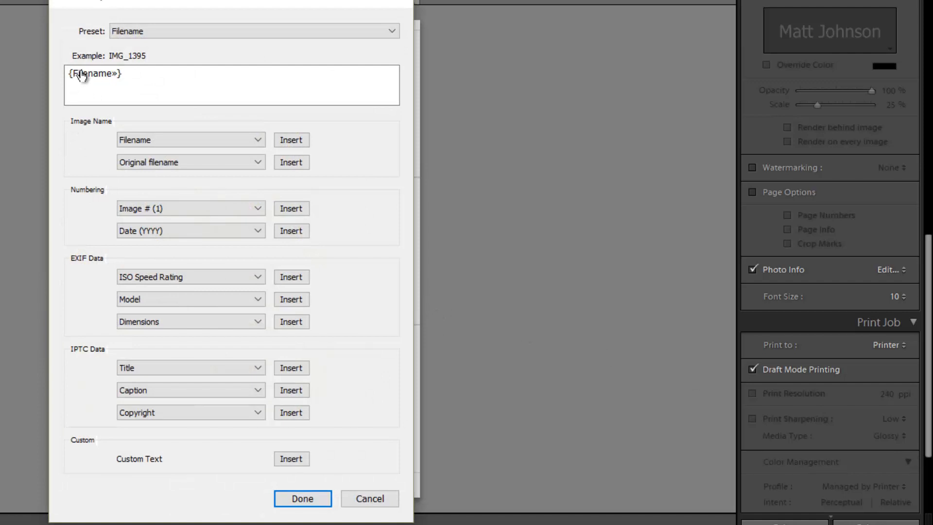
{"action": "left_click", "coordinate": [129, 75]}
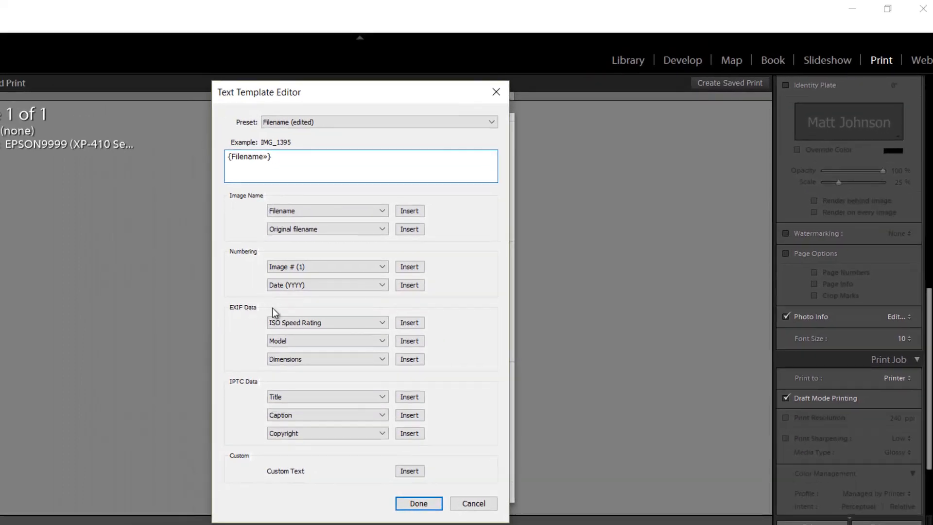
{"action": "left_click", "coordinate": [290, 321]}
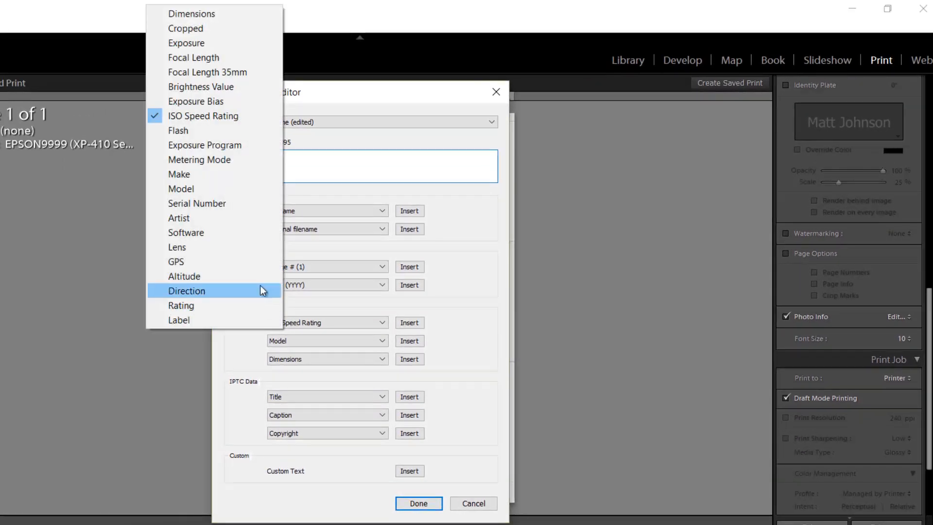
{"action": "left_click", "coordinate": [196, 43]}
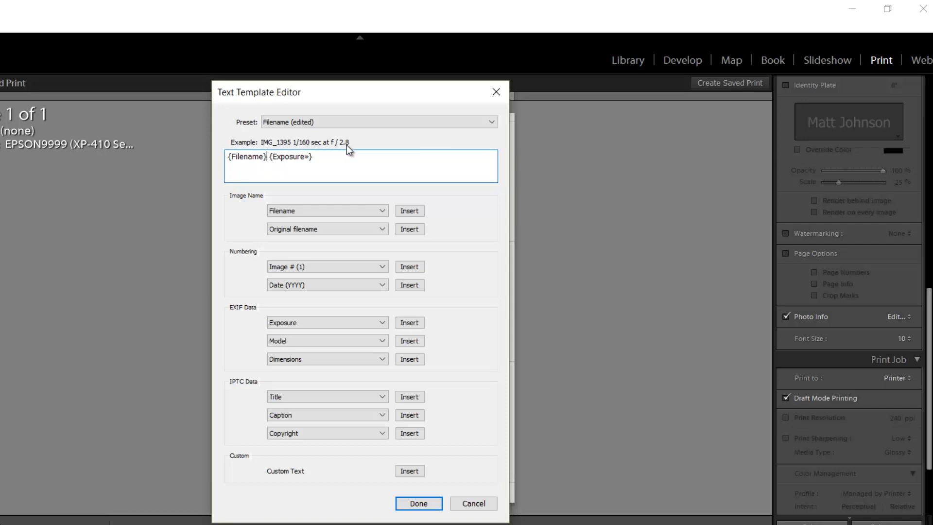
Append ISO Speed Rating and Focal Length tokens to the end of the caption template
{"action": "left_click", "coordinate": [326, 159]}
{"action": "left_click", "coordinate": [304, 322]}
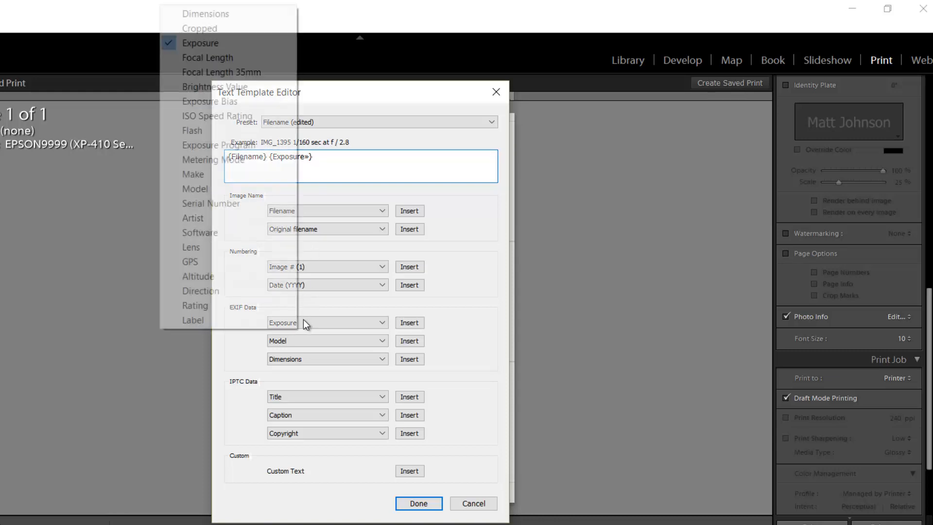
{"action": "left_click", "coordinate": [204, 117]}
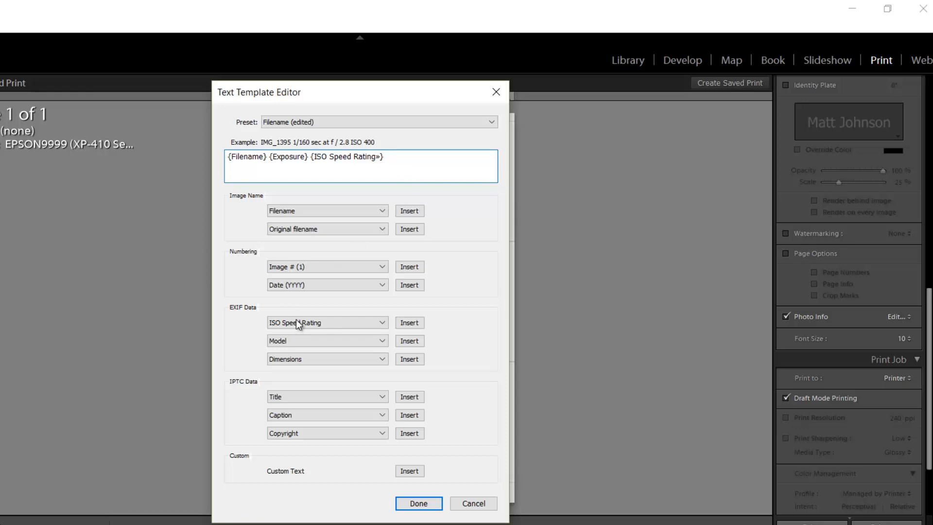
{"action": "left_click", "coordinate": [298, 323]}
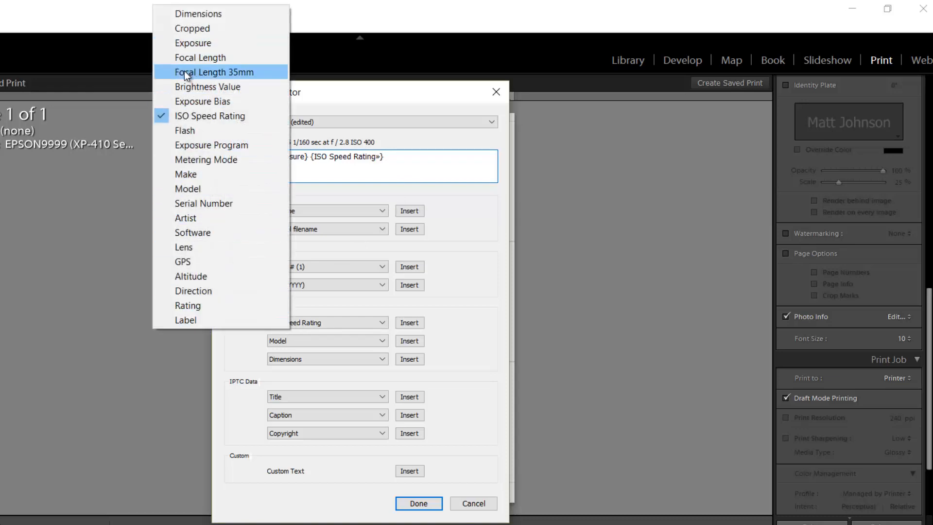
{"action": "left_click", "coordinate": [200, 57]}
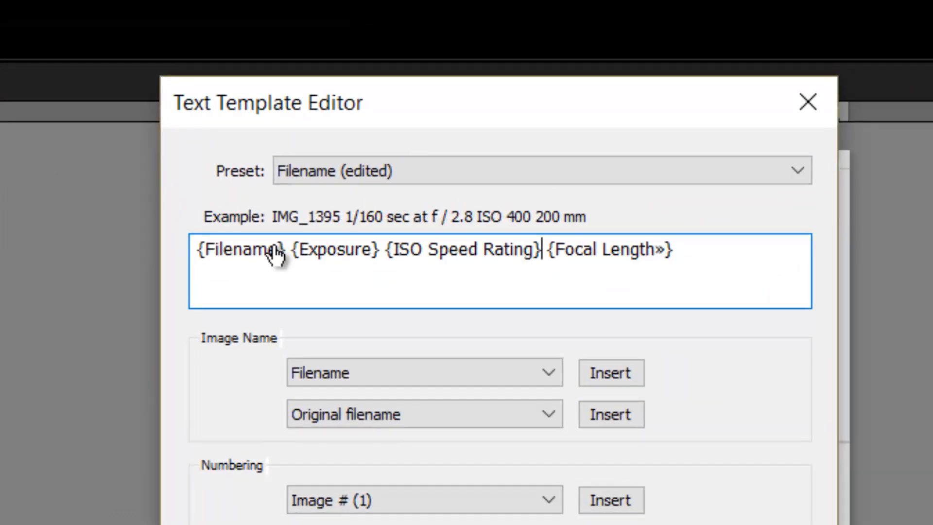
Insert hyphen separators between the Filename, Exposure, ISO Speed Rating and Focal Length tokens and close the editor
{"action": "left_click", "coordinate": [292, 250]}
{"action": "type", "text": "-"}
{"action": "key", "text": "Right"}
{"action": "key", "text": "Right"}
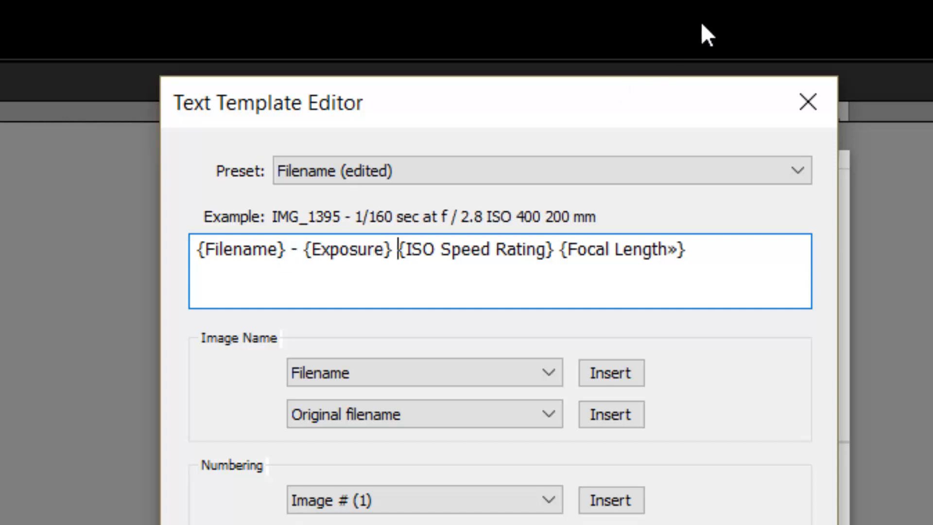
{"action": "type", "text": "-"}
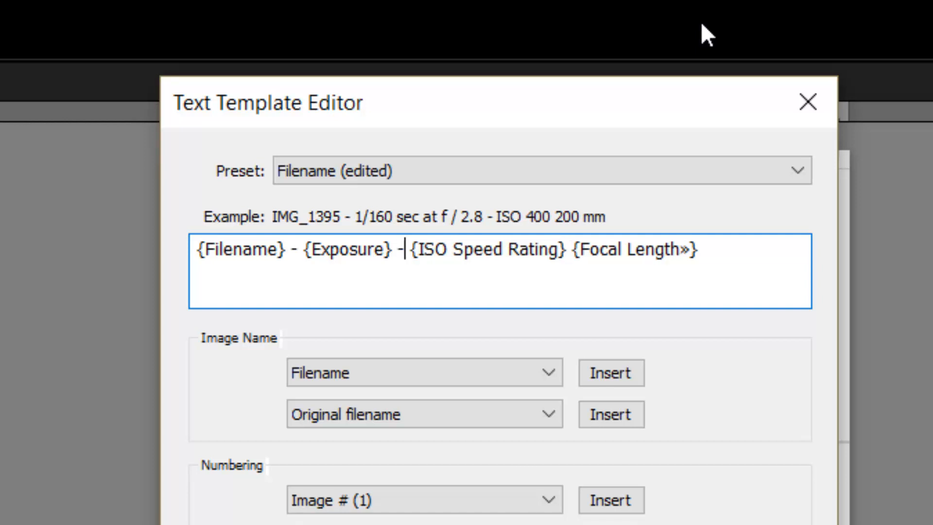
{"action": "key", "text": "Right"}
{"action": "key", "text": "Right"}
{"action": "key", "text": "Right"}
{"action": "type", "text": "-"}
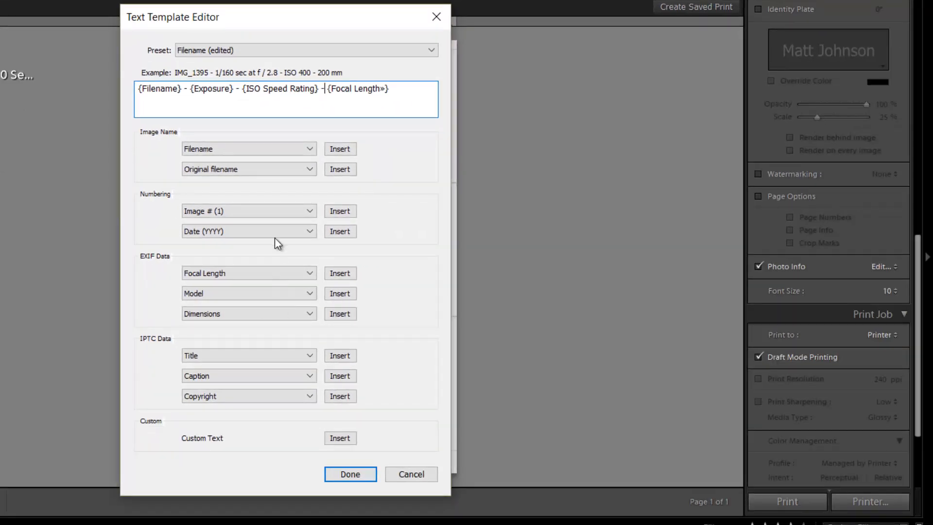
{"action": "left_click", "coordinate": [352, 475]}
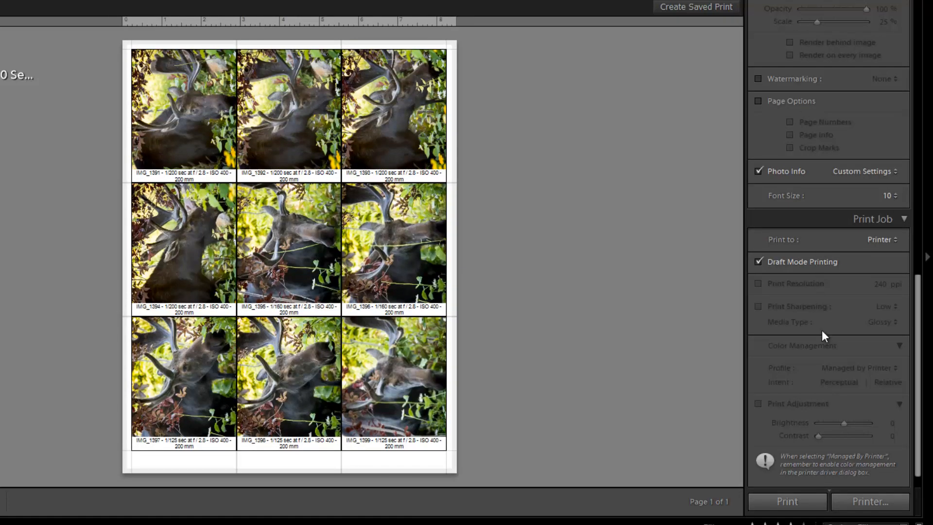
Select the EPSON9999 (XP-410 Series) printer and print the contact sheet
{"action": "left_click", "coordinate": [866, 504]}
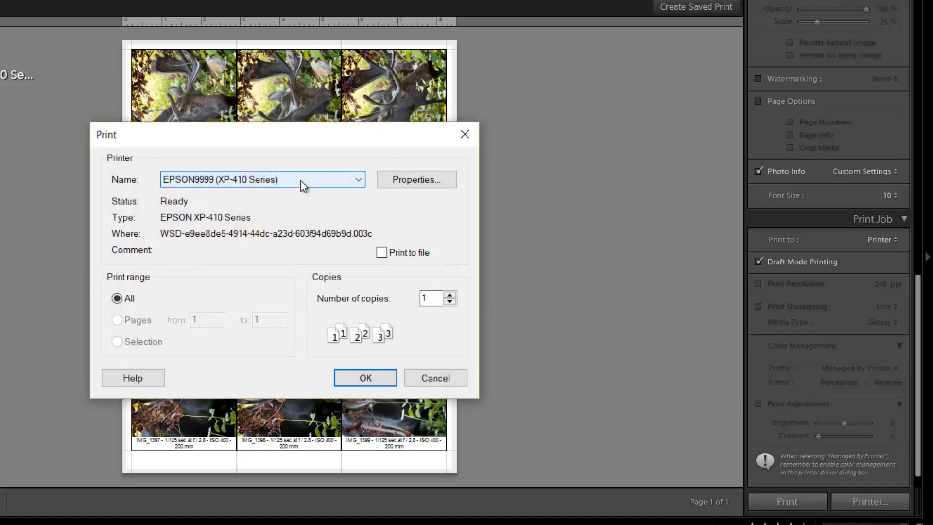
{"action": "left_click", "coordinate": [301, 180]}
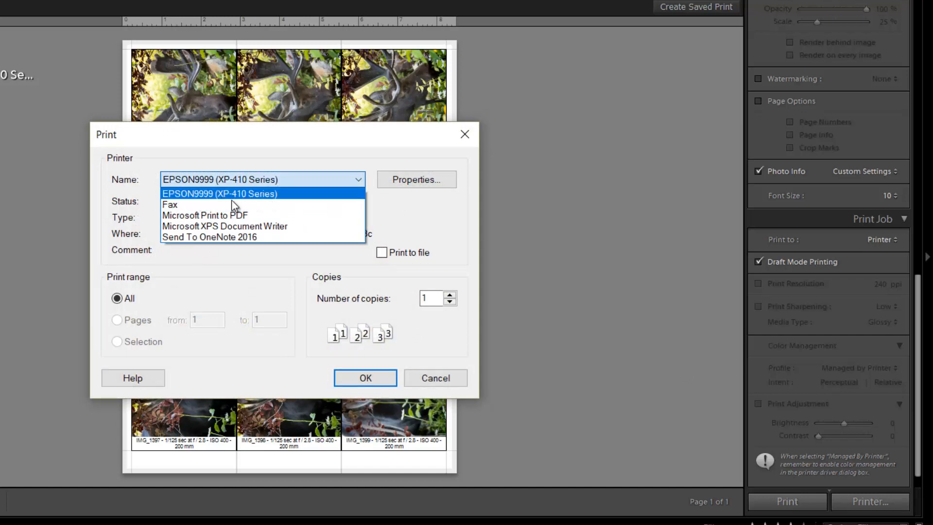
{"action": "left_click", "coordinate": [263, 194]}
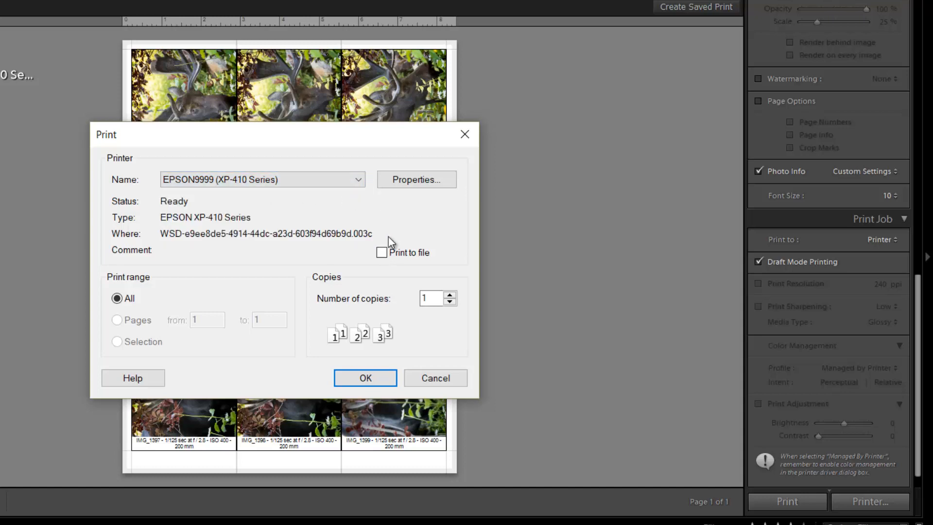
{"action": "left_click", "coordinate": [360, 379]}
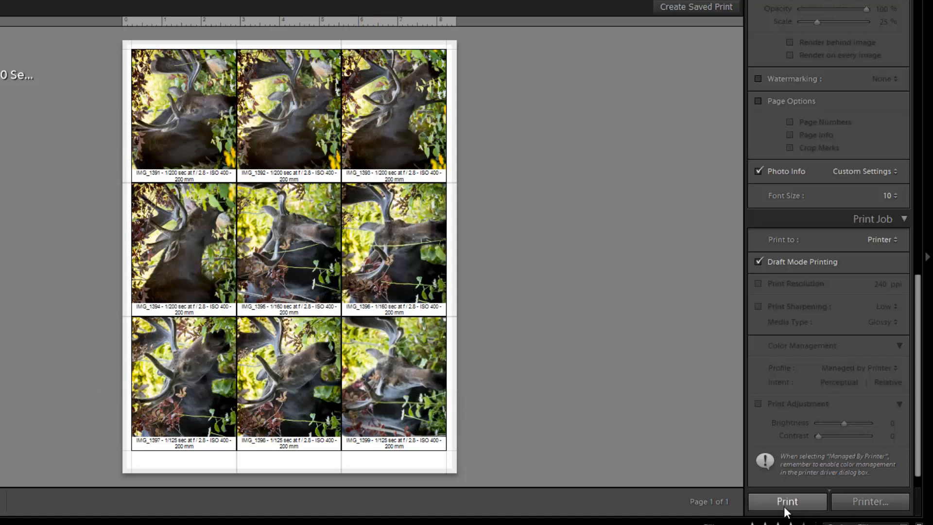
{"action": "left_click", "coordinate": [785, 503]}
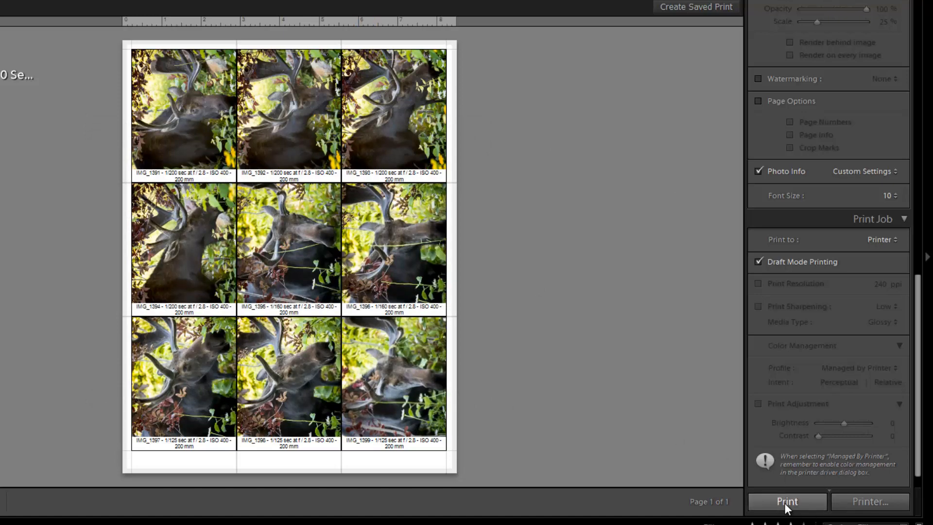